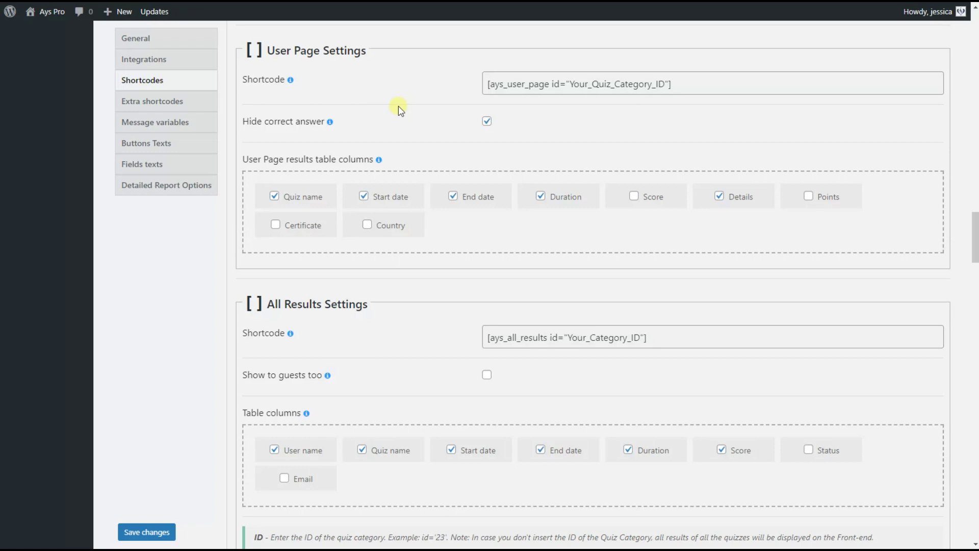
Step: Select the full User Page shortcode [ays_user_page id="Your_Quiz_Category_ID"] in the Shortcodes settings
{"action": "left_click", "coordinate": [597, 82]}
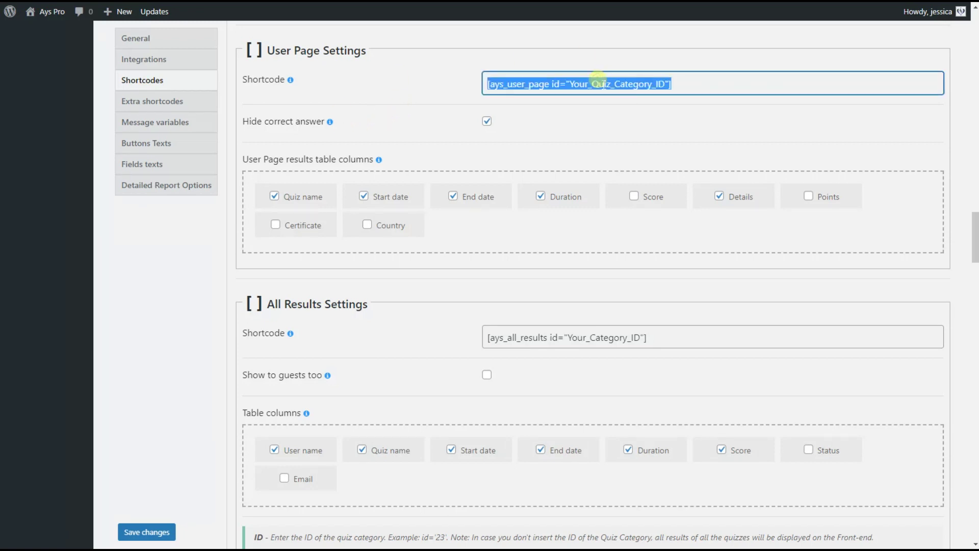
Step: Open the Add new field form from the Custom Fields list of Country, Gender and Email
{"action": "left_click", "coordinate": [584, 114]}
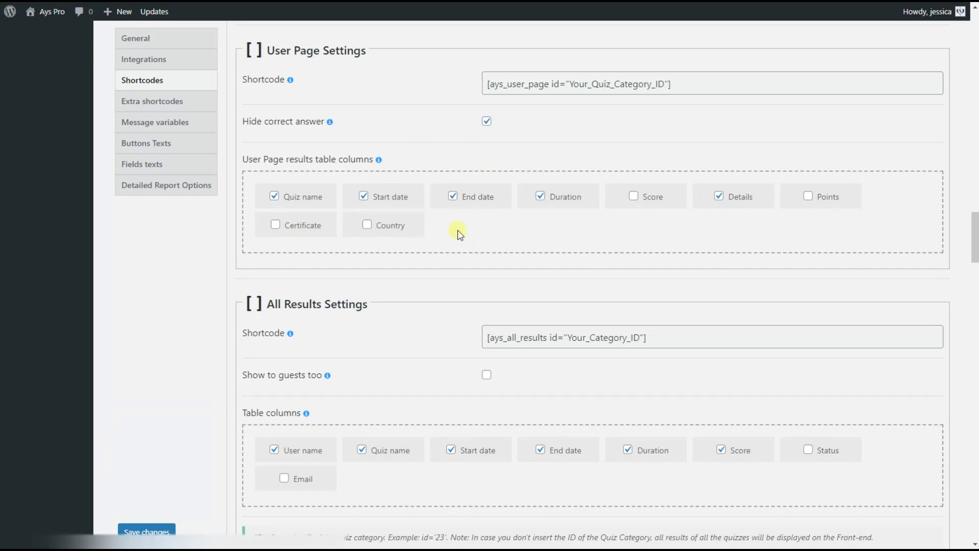
{"action": "scroll", "coordinate": [460, 233], "scroll_direction": "up", "scroll_amount": 15}
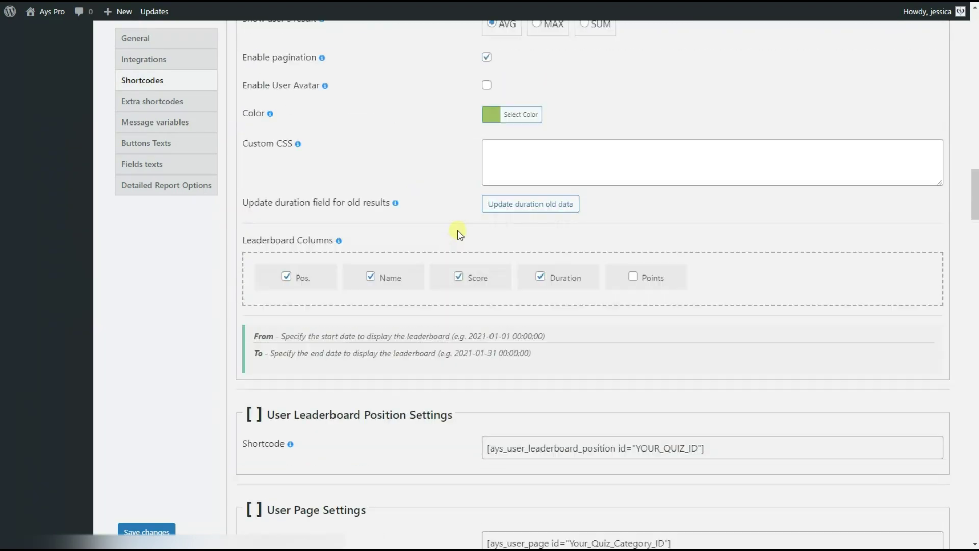
{"action": "scroll", "coordinate": [458, 234], "scroll_direction": "up", "scroll_amount": 10}
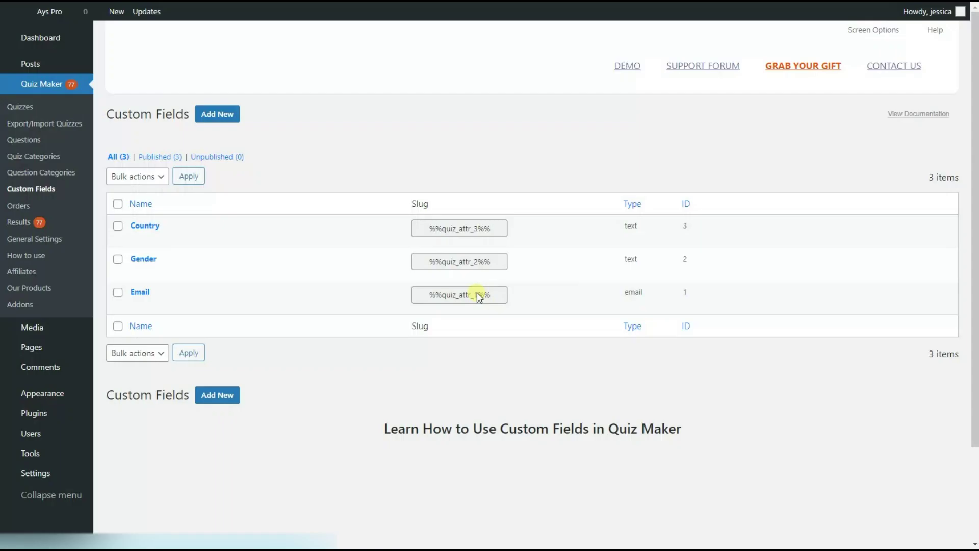
{"action": "left_click", "coordinate": [228, 113]}
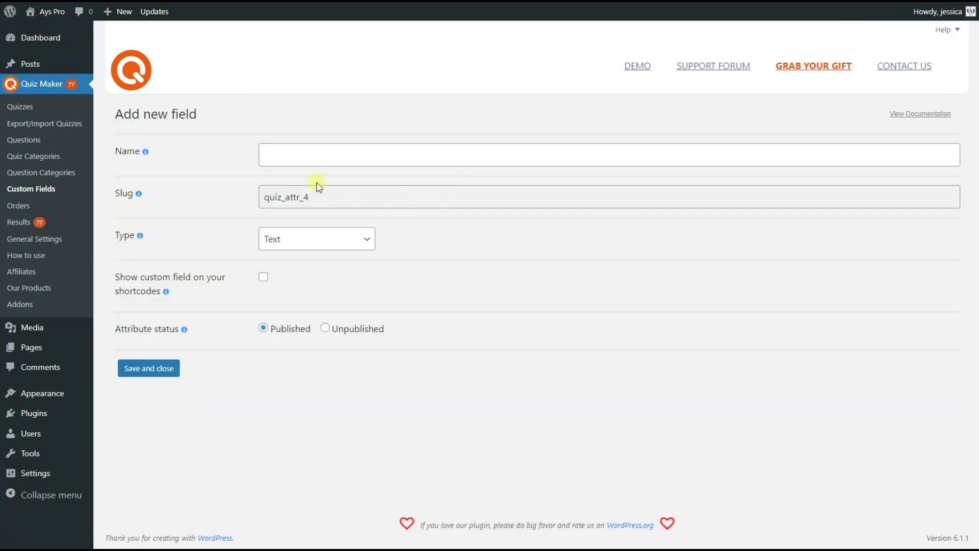
Step: Create a 'Phone' text custom field shown on the User Page shortcode and save it
{"action": "left_click", "coordinate": [313, 161]}
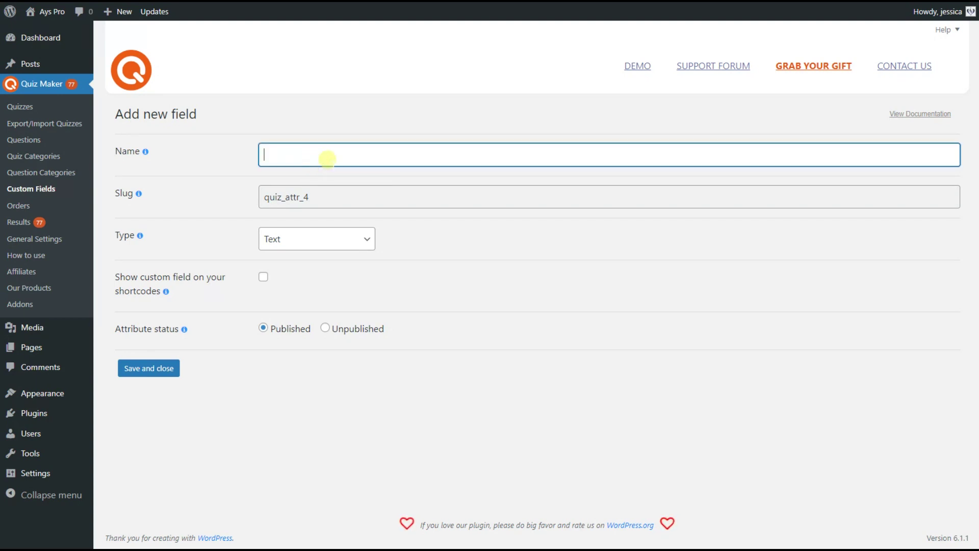
{"action": "type", "text": "Phone"}
{"action": "left_click", "coordinate": [431, 251]}
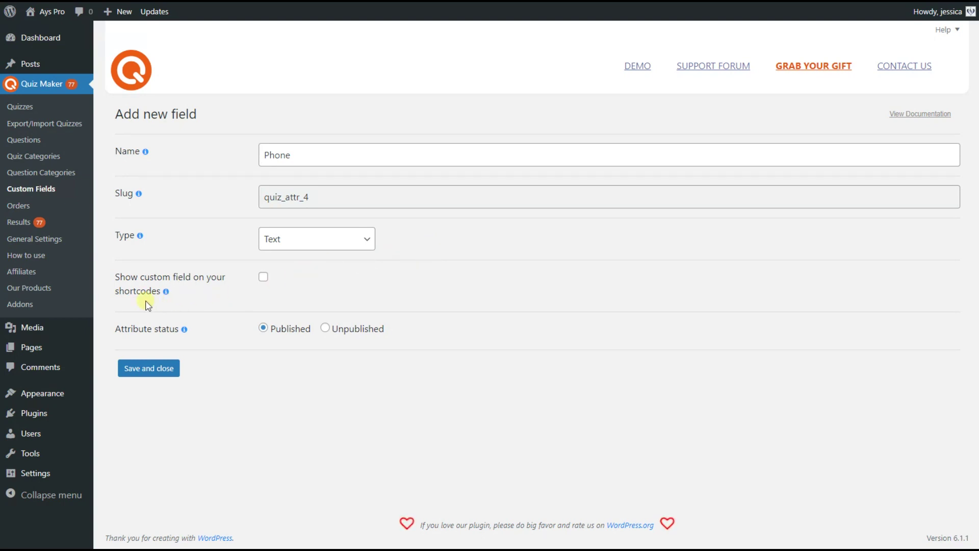
{"action": "left_click", "coordinate": [204, 282]}
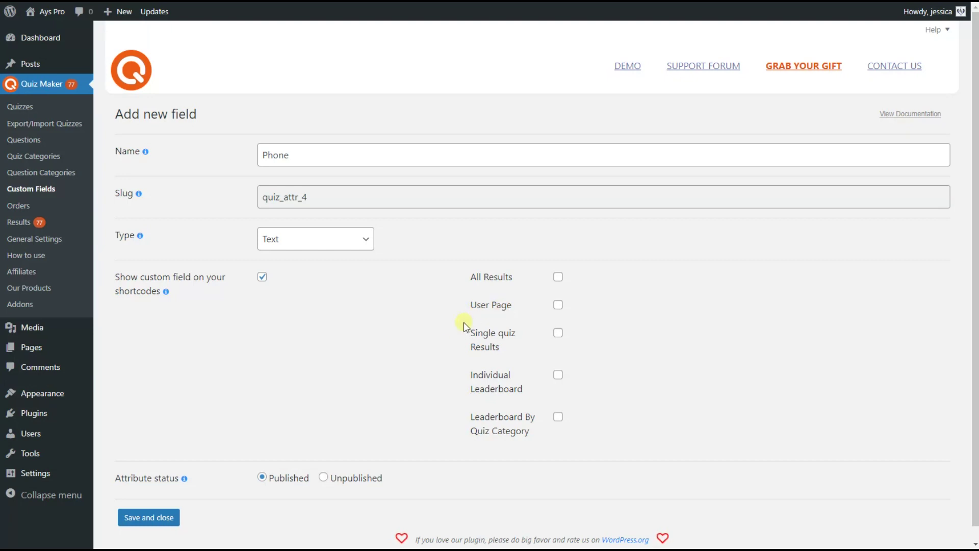
{"action": "left_click", "coordinate": [558, 305]}
{"action": "left_click", "coordinate": [174, 525]}
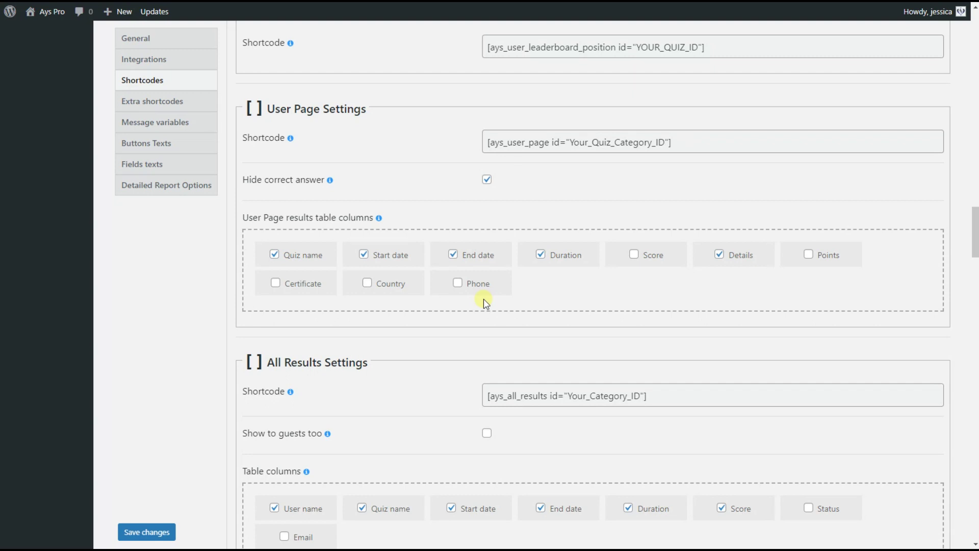
Step: Enable the Phone column in the User Page results table and save the settings
{"action": "left_click", "coordinate": [476, 286]}
{"action": "left_click", "coordinate": [152, 533]}
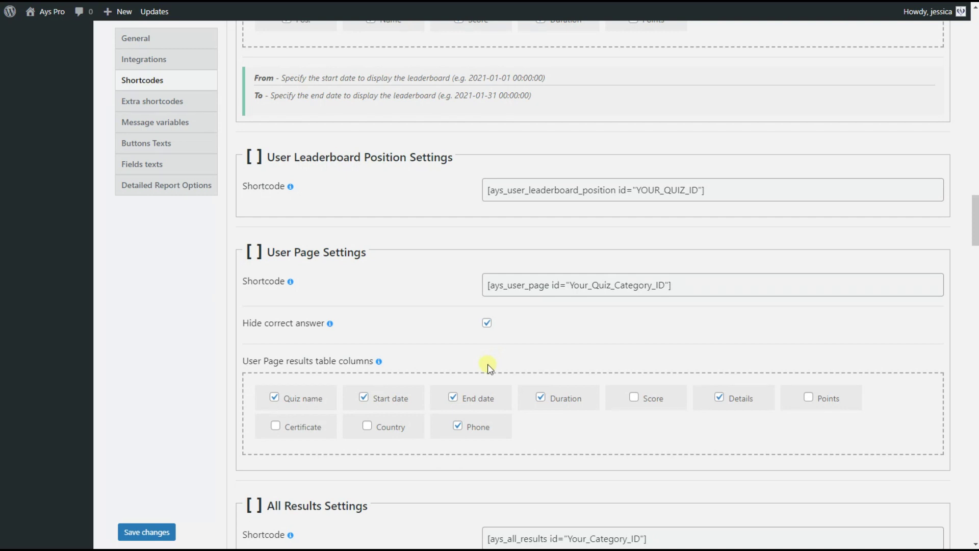
{"action": "scroll", "coordinate": [488, 366], "scroll_direction": "down", "scroll_amount": 3}
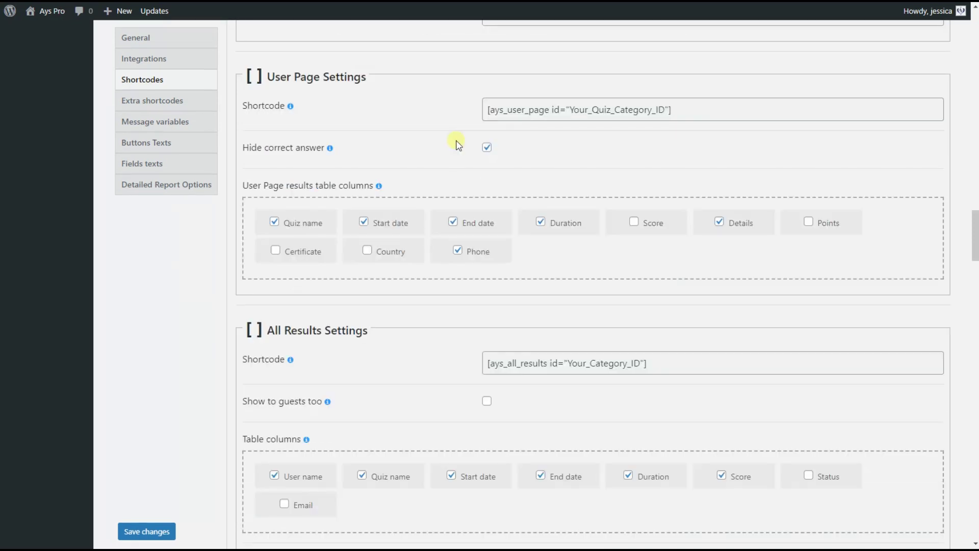
Step: Copy the User Page shortcode and go to the Posts list
{"action": "left_click", "coordinate": [545, 112]}
{"action": "key", "text": "ctrl+c"}
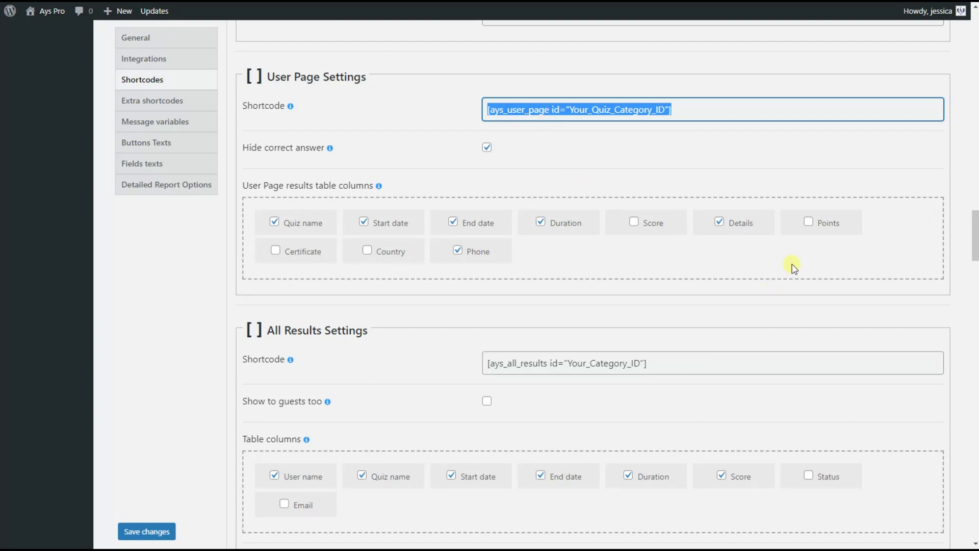
{"action": "left_click_drag", "start_coordinate": [975, 253], "coordinate": [975, 54]}
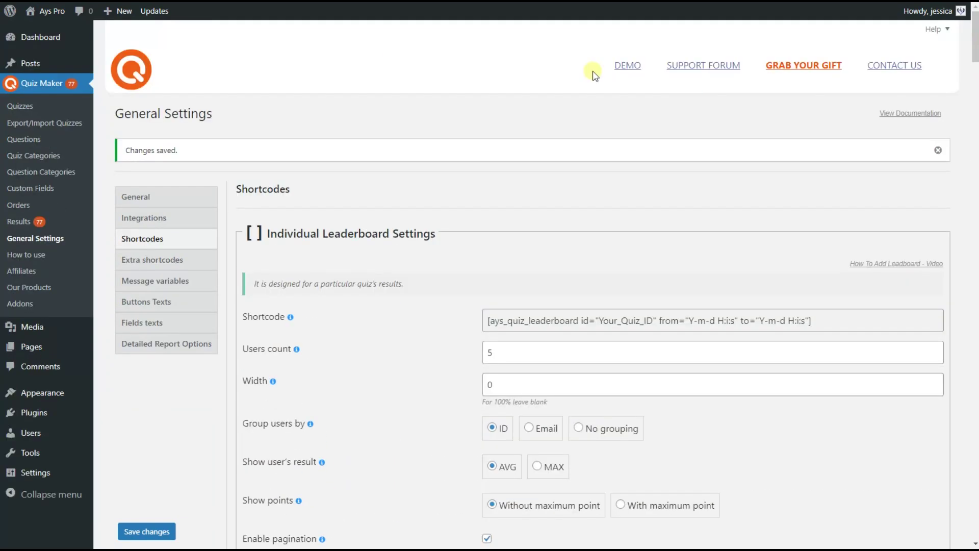
{"action": "mouse_move", "coordinate": [43, 51]}
{"action": "left_click", "coordinate": [36, 61]}
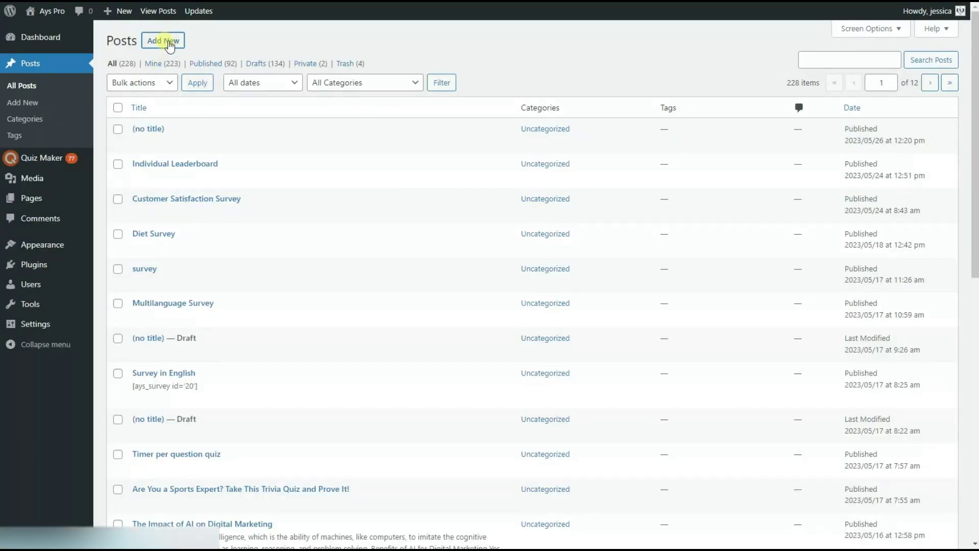
Step: Start a new post and paste the User Page shortcode into its first block
{"action": "left_click", "coordinate": [170, 45]}
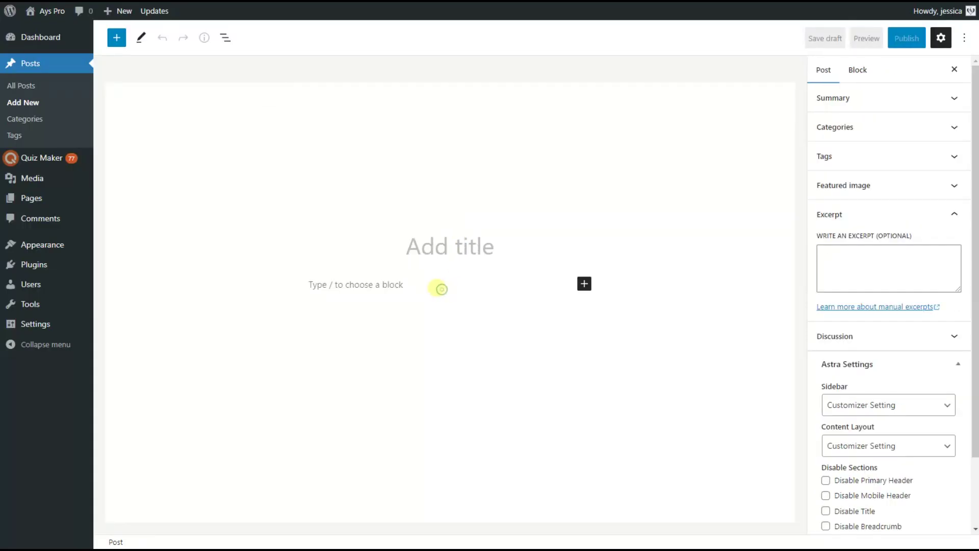
{"action": "left_click", "coordinate": [437, 287]}
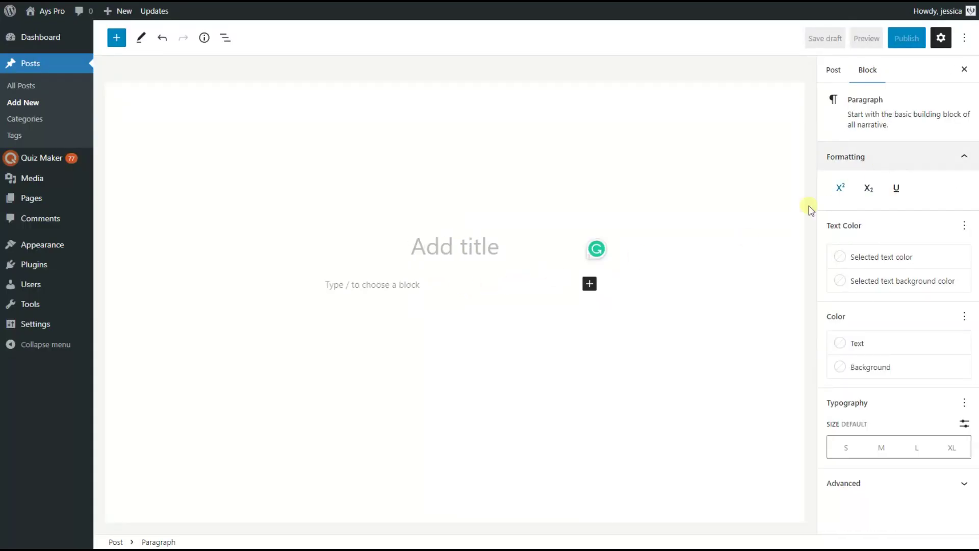
{"action": "key", "text": "ctrl+v"}
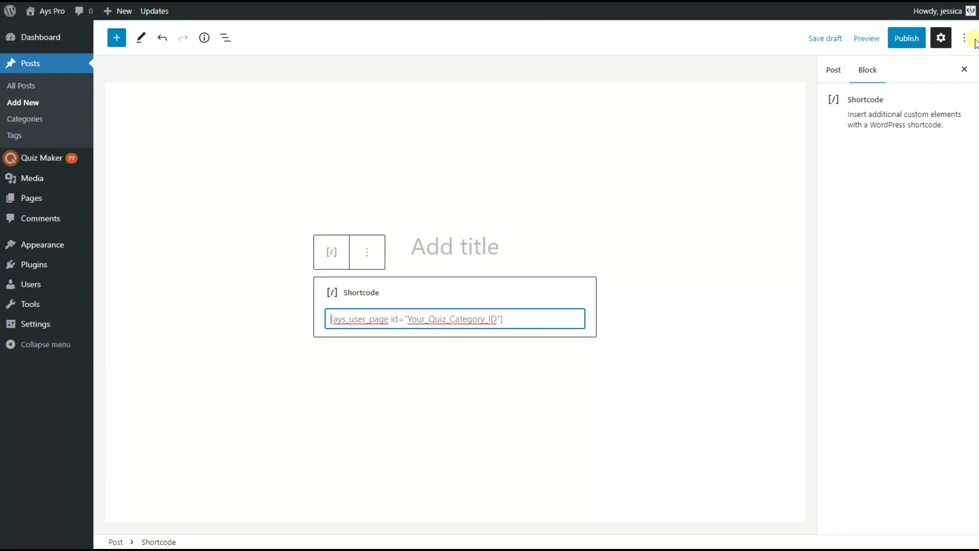
{"action": "left_click", "coordinate": [941, 37]}
Step: Title the post 'User Page Settings' and check the IDs in the Quiz Categories list
{"action": "left_click", "coordinate": [532, 240]}
{"action": "type", "text": "U"}
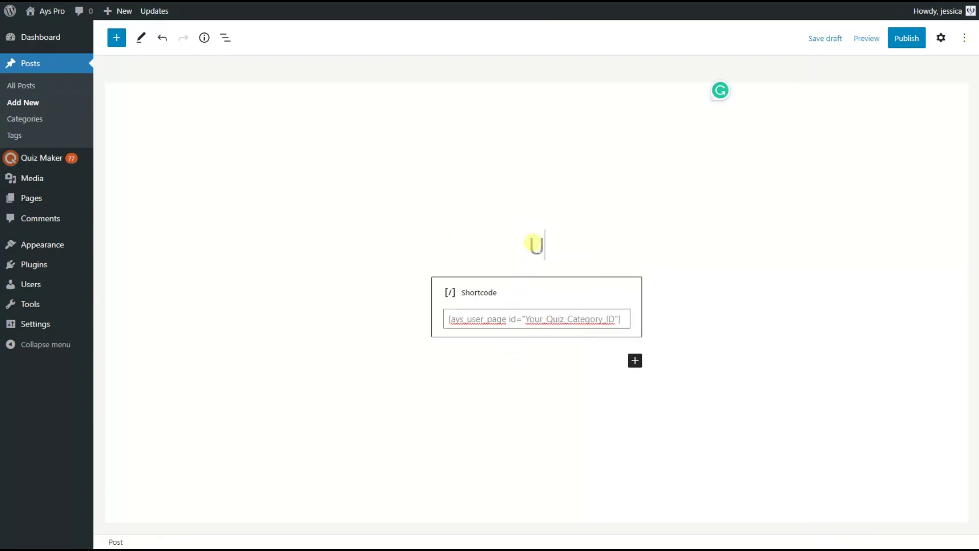
{"action": "type", "text": "ser Pa"}
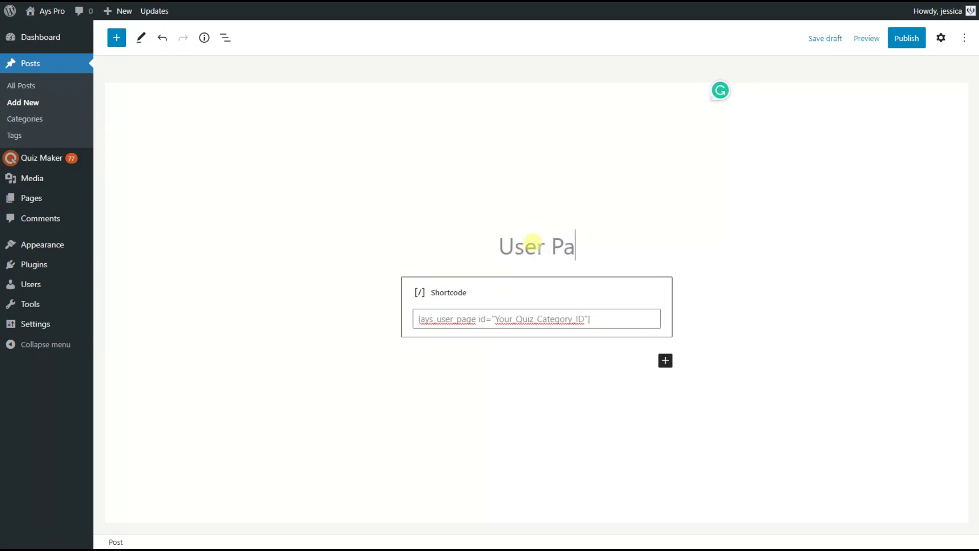
{"action": "type", "text": "ge Se"}
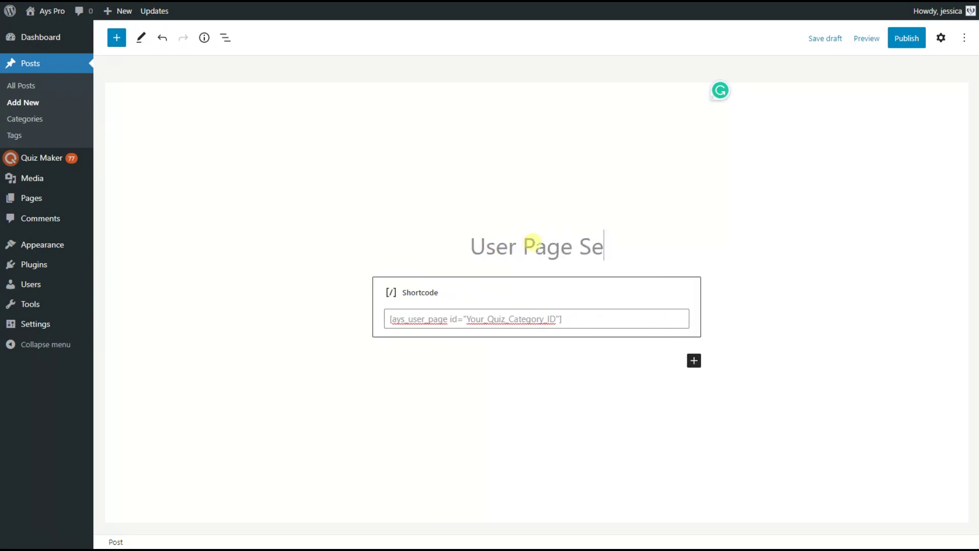
{"action": "type", "text": "ttings"}
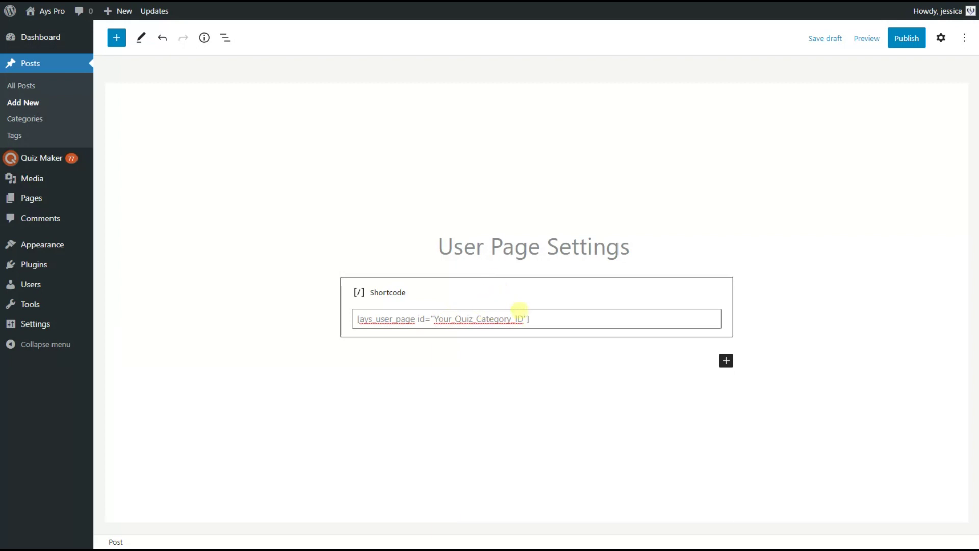
{"action": "left_click", "coordinate": [326, 4]}
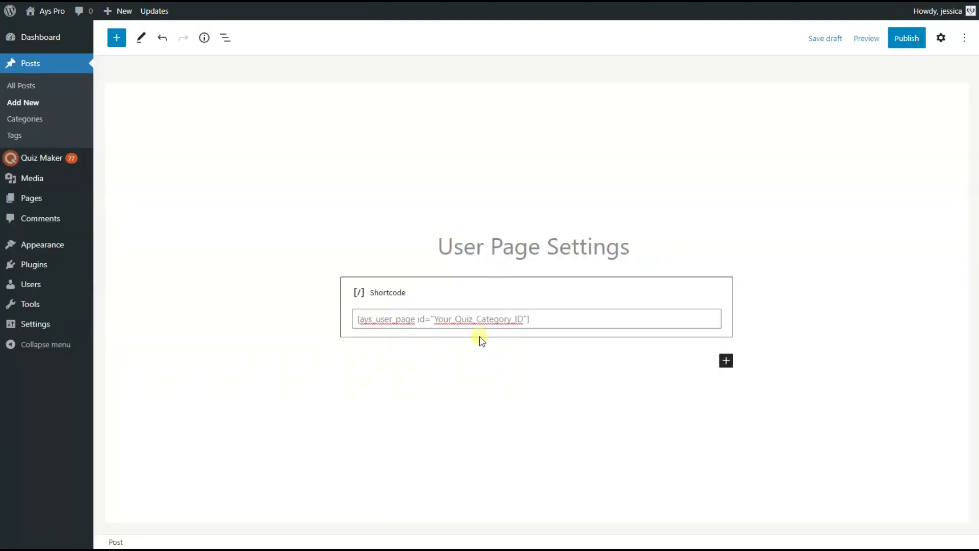
Step: Replace Your_Quiz_Category_ID with 3 in the shortcode, then publish and view the post
{"action": "left_click", "coordinate": [477, 319]}
{"action": "double_click", "coordinate": [478, 319]}
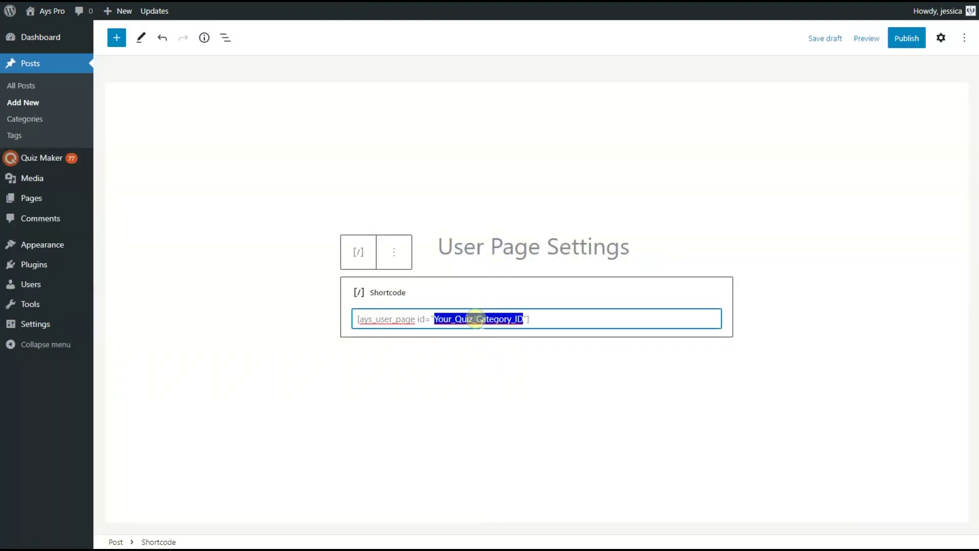
{"action": "type", "text": "3"}
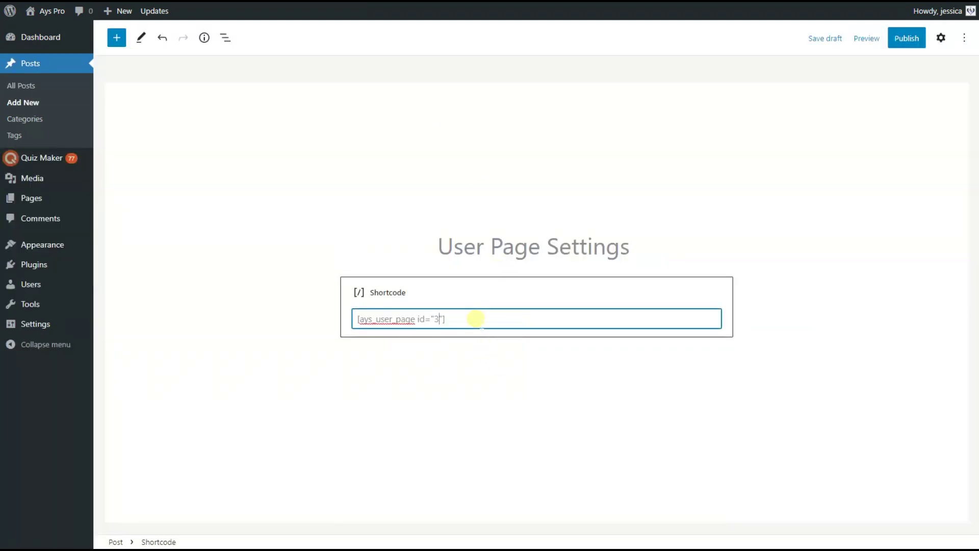
{"action": "left_click", "coordinate": [669, 234]}
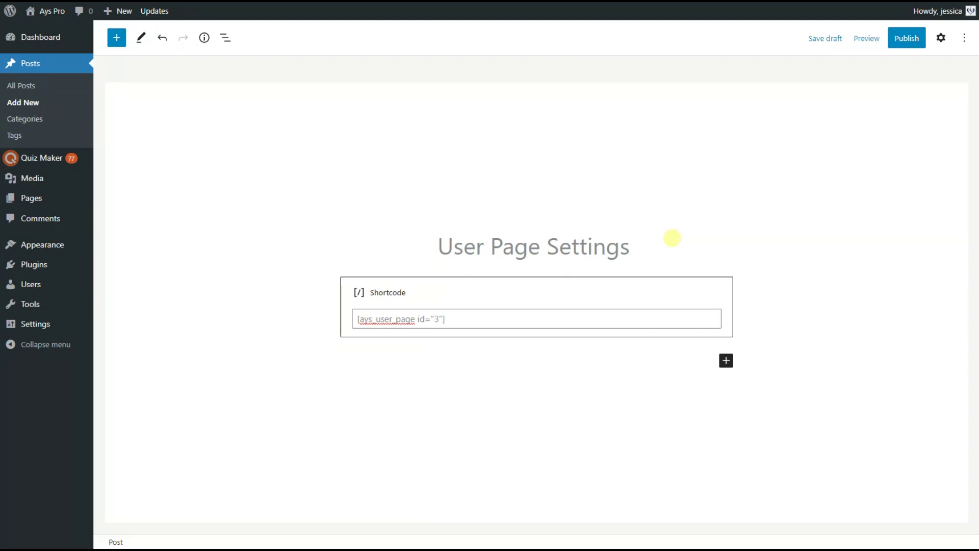
{"action": "left_click", "coordinate": [907, 37]}
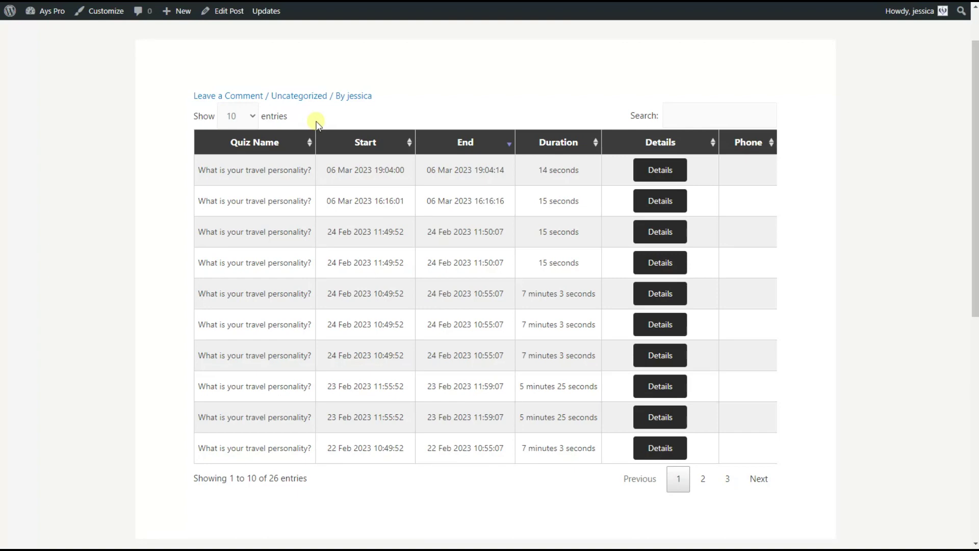
Step: Show 25 entries per page in the user results table
{"action": "left_click", "coordinate": [236, 120]}
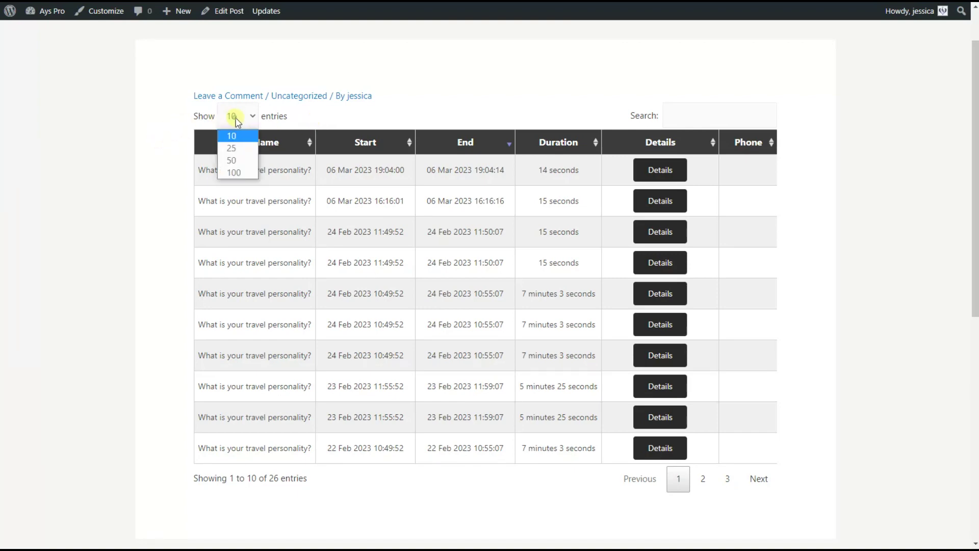
{"action": "left_click", "coordinate": [240, 146]}
{"action": "scroll", "coordinate": [322, 214], "scroll_direction": "down", "scroll_amount": 5}
{"action": "scroll", "coordinate": [338, 234], "scroll_direction": "up", "scroll_amount": 6}
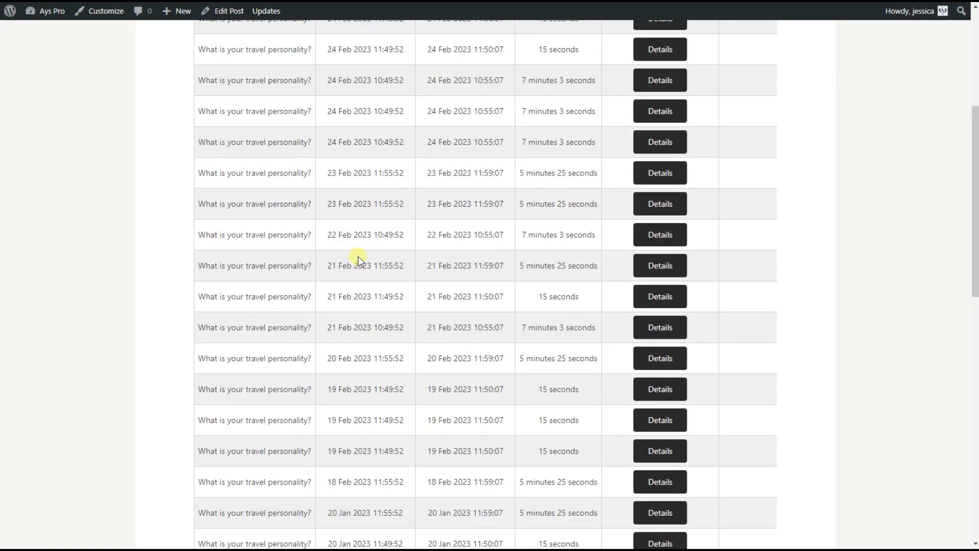
{"action": "left_click", "coordinate": [682, 172]}
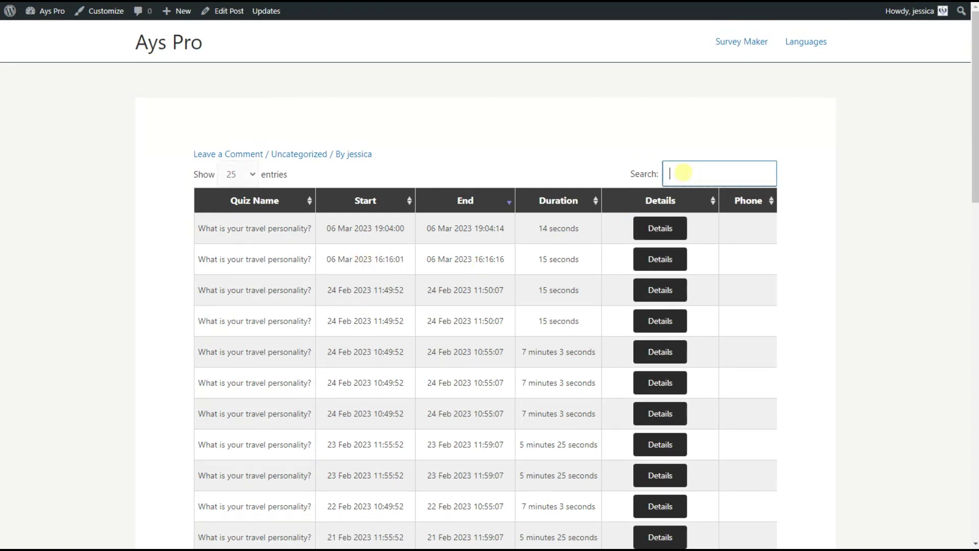
{"action": "left_click", "coordinate": [788, 214]}
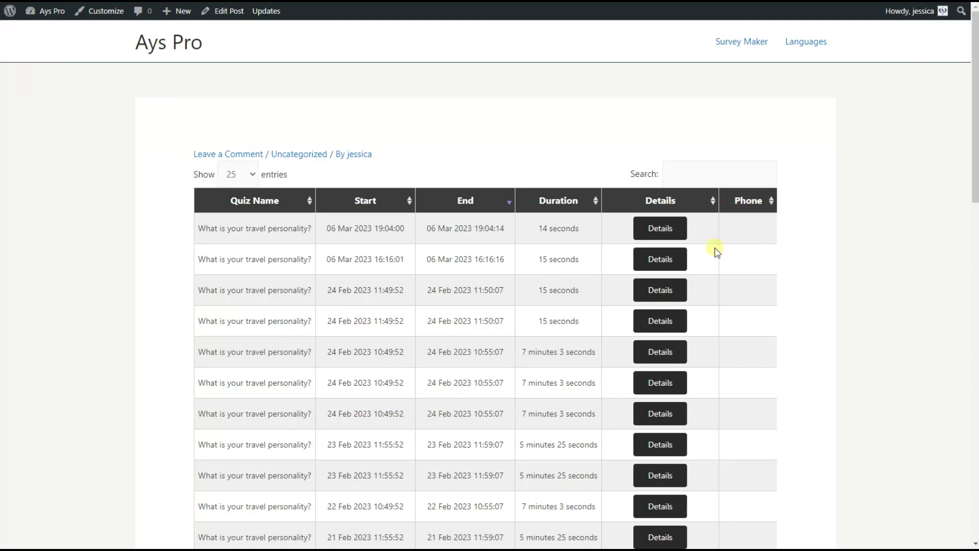
Step: Export the first result's details to PDF and open the downloaded report
{"action": "left_click", "coordinate": [656, 235]}
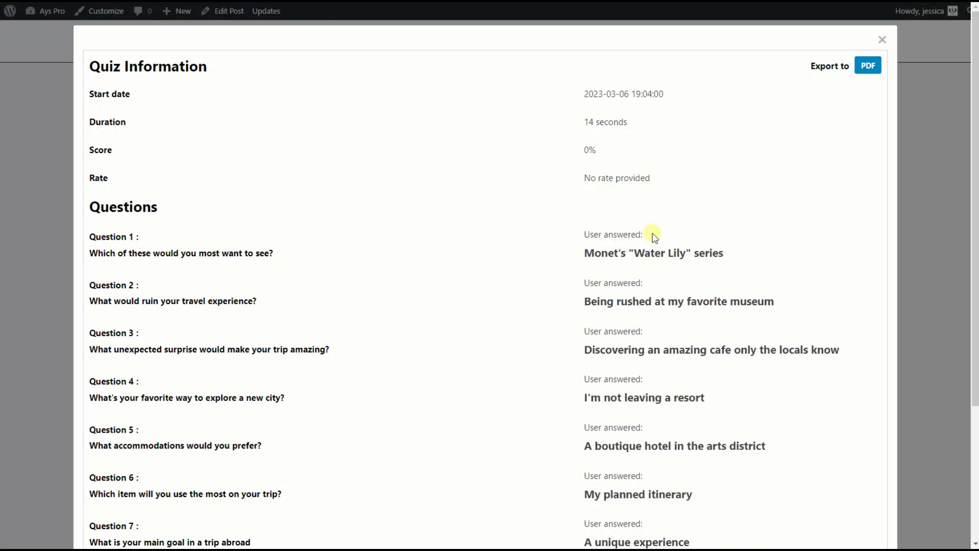
{"action": "left_click", "coordinate": [869, 65]}
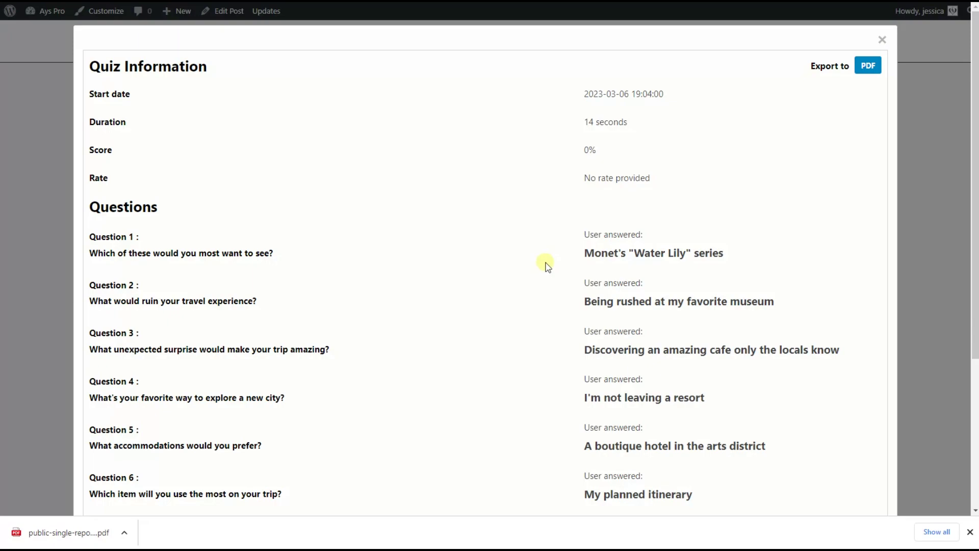
{"action": "scroll", "coordinate": [547, 266], "scroll_direction": "down", "scroll_amount": 4}
{"action": "left_click", "coordinate": [102, 532]}
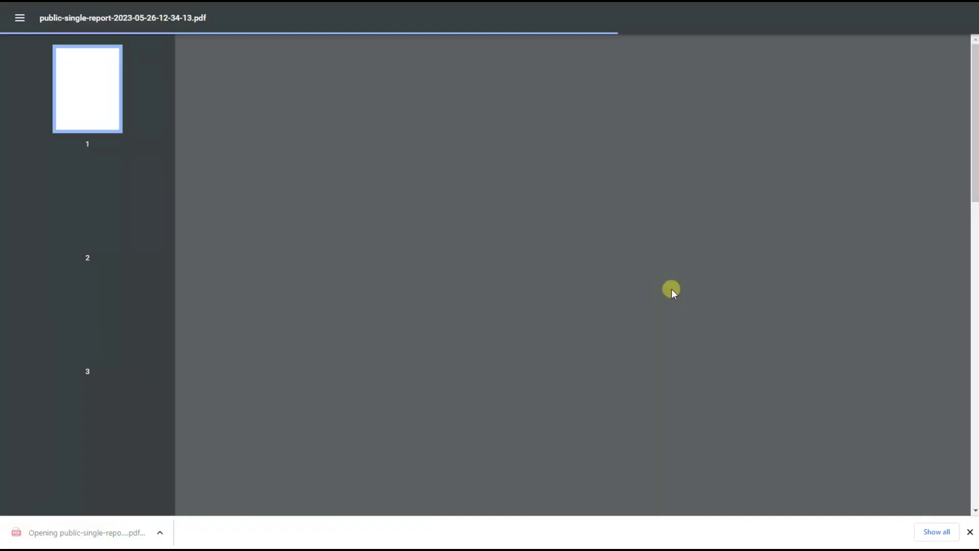
Step: Scroll through the pages of the exported quiz report PDF
{"action": "scroll", "coordinate": [499, 215], "scroll_direction": "down", "scroll_amount": 10}
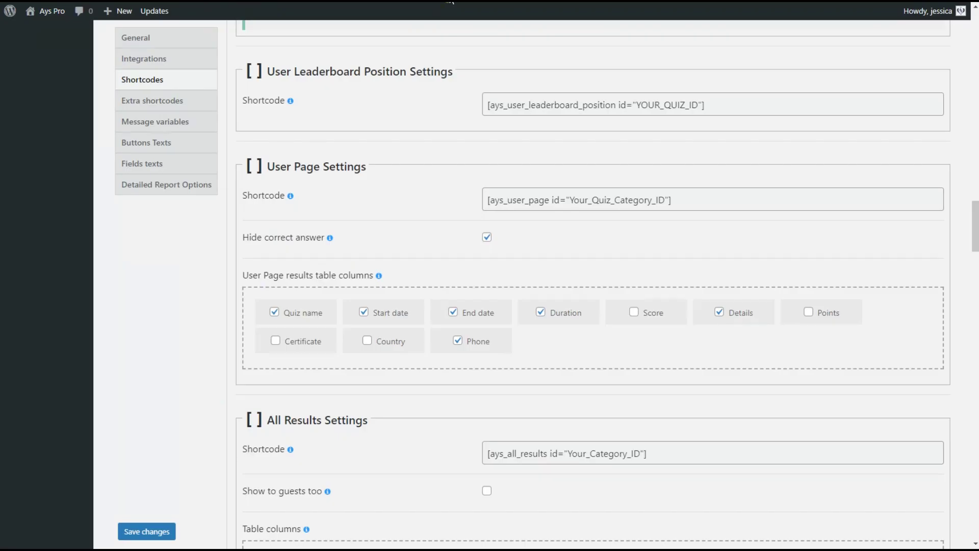
Step: Enable the Certificate column in the User Page results table and save the settings
{"action": "left_click", "coordinate": [308, 351]}
{"action": "left_click", "coordinate": [169, 532]}
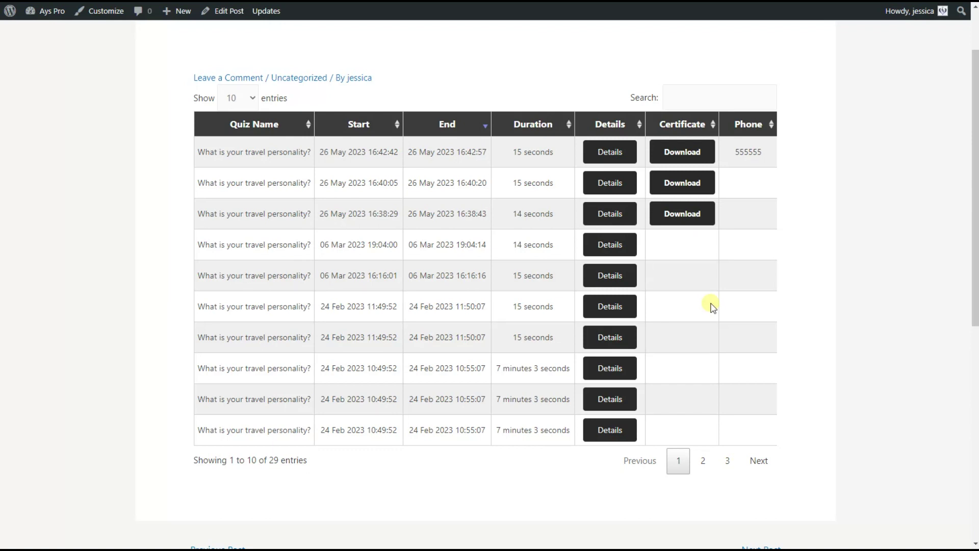
Step: Download a result's certificate and open the downloaded PDF
{"action": "left_click", "coordinate": [695, 214]}
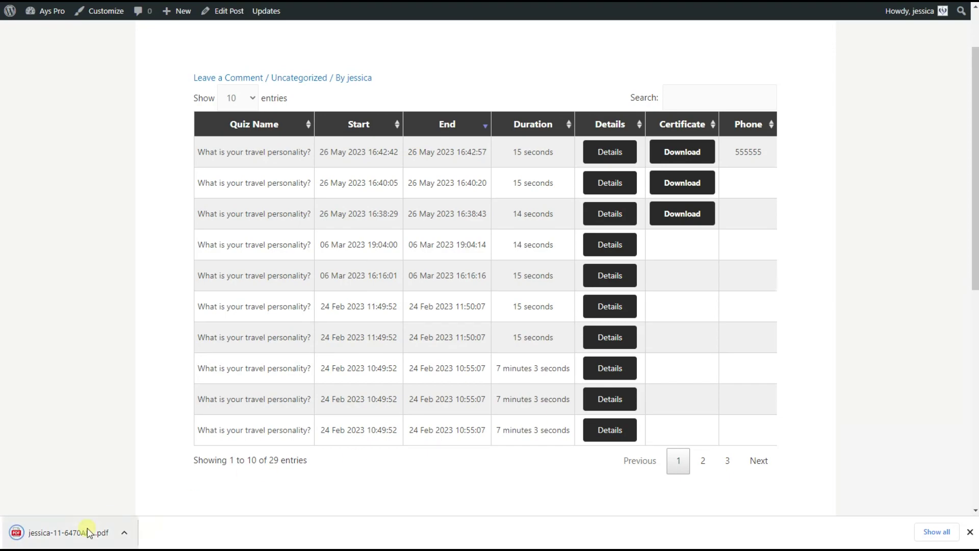
{"action": "left_click", "coordinate": [88, 532]}
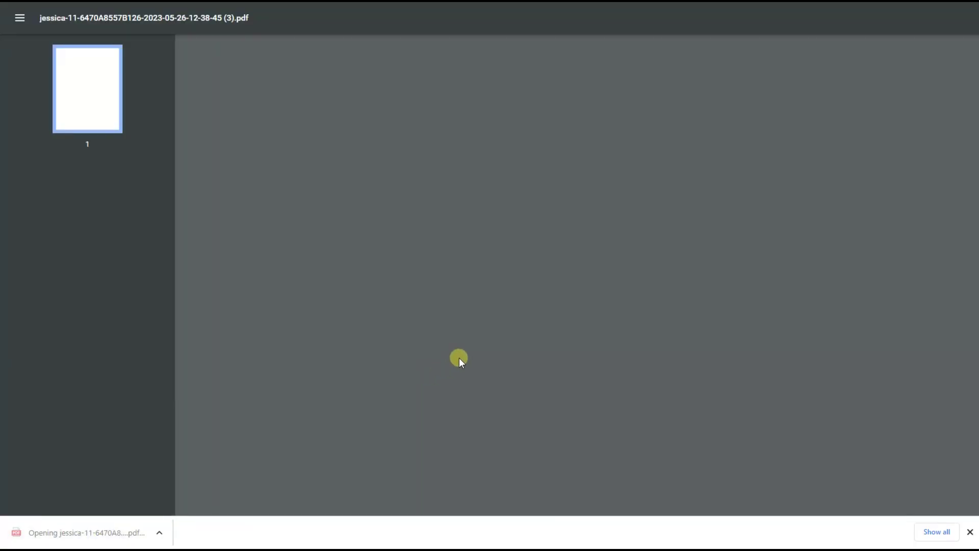